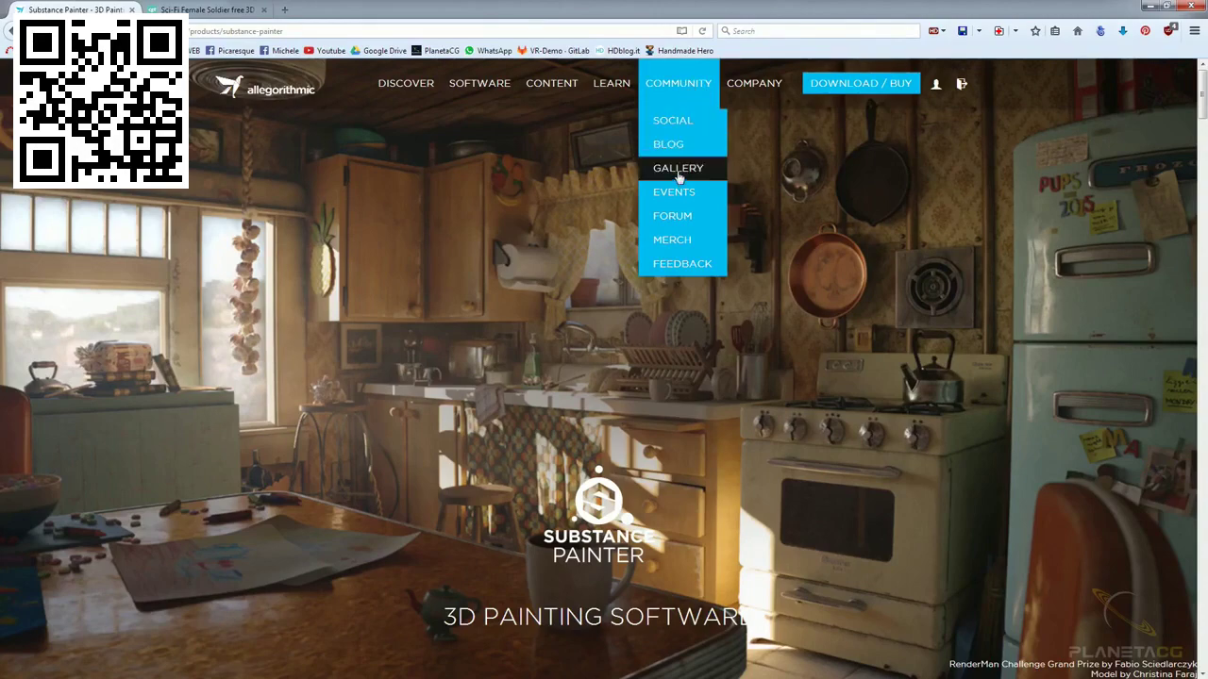
# Open the community Gallery and scroll down through the artwork.
pyautogui.click(678, 168)
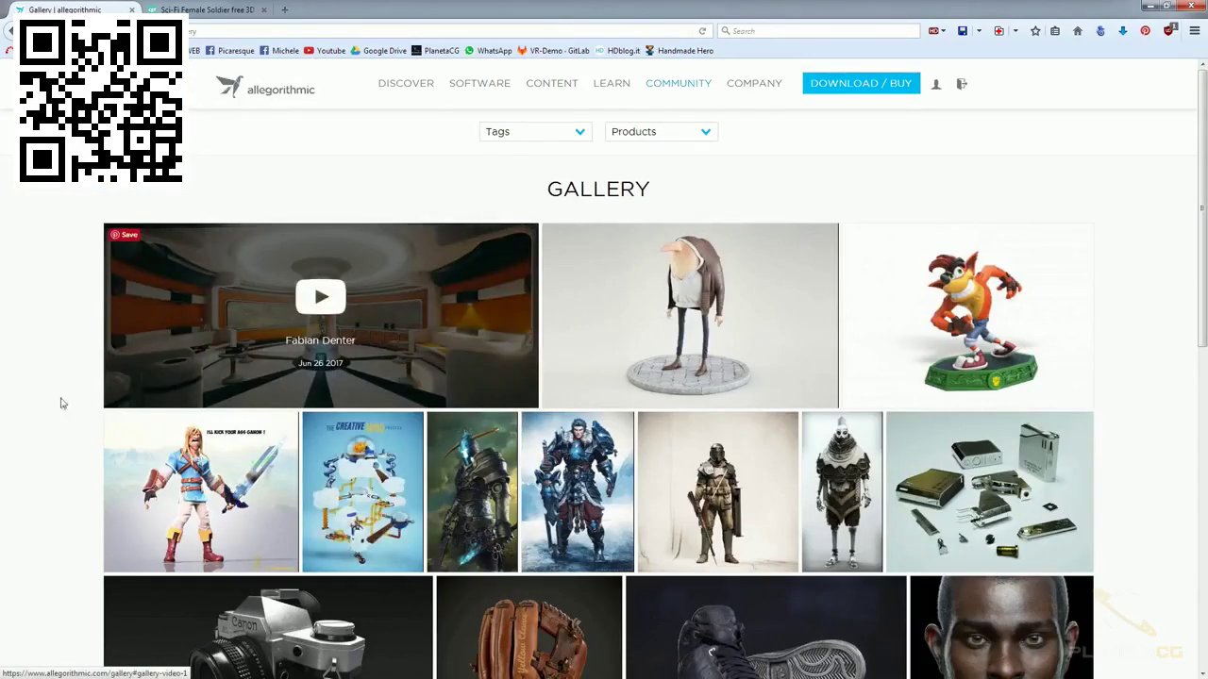
pyautogui.scroll(-5, 65, 385)
pyautogui.scroll(-1, 65, 385)
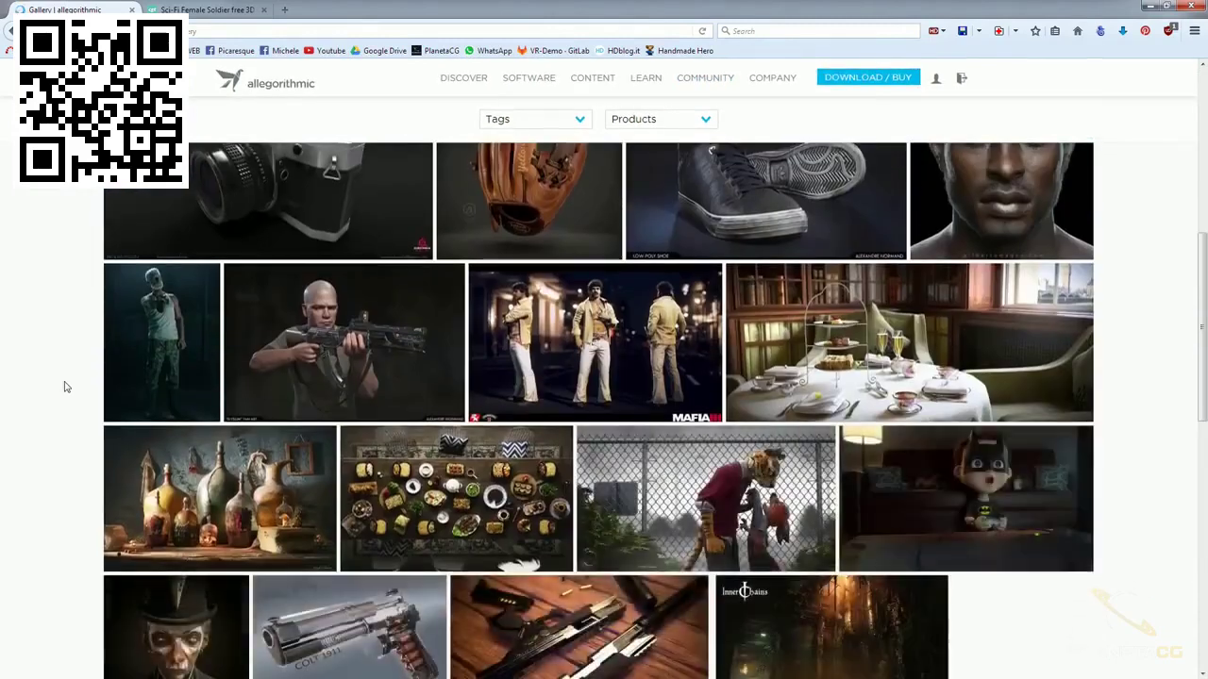
pyautogui.scroll(-1, 65, 385)
pyautogui.scroll(-1, 65, 385)
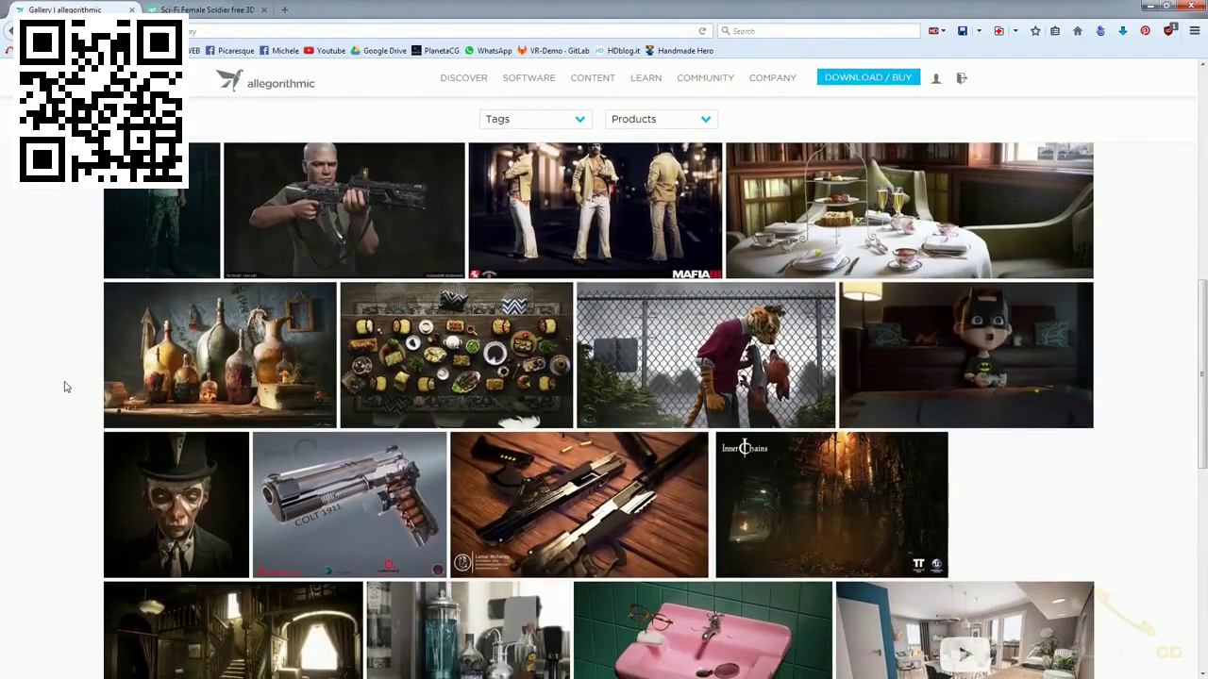
pyautogui.scroll(-1, 65, 385)
pyautogui.scroll(-2, 65, 385)
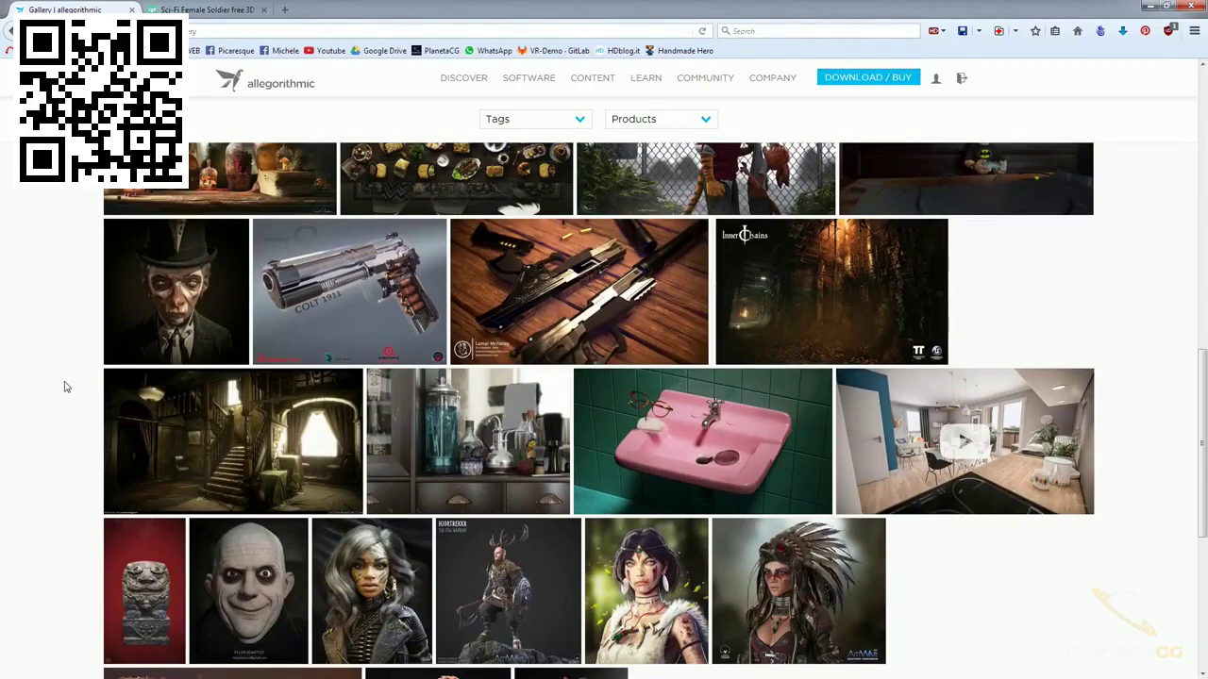
pyautogui.scroll(-2, 65, 385)
pyautogui.scroll(-1, 65, 385)
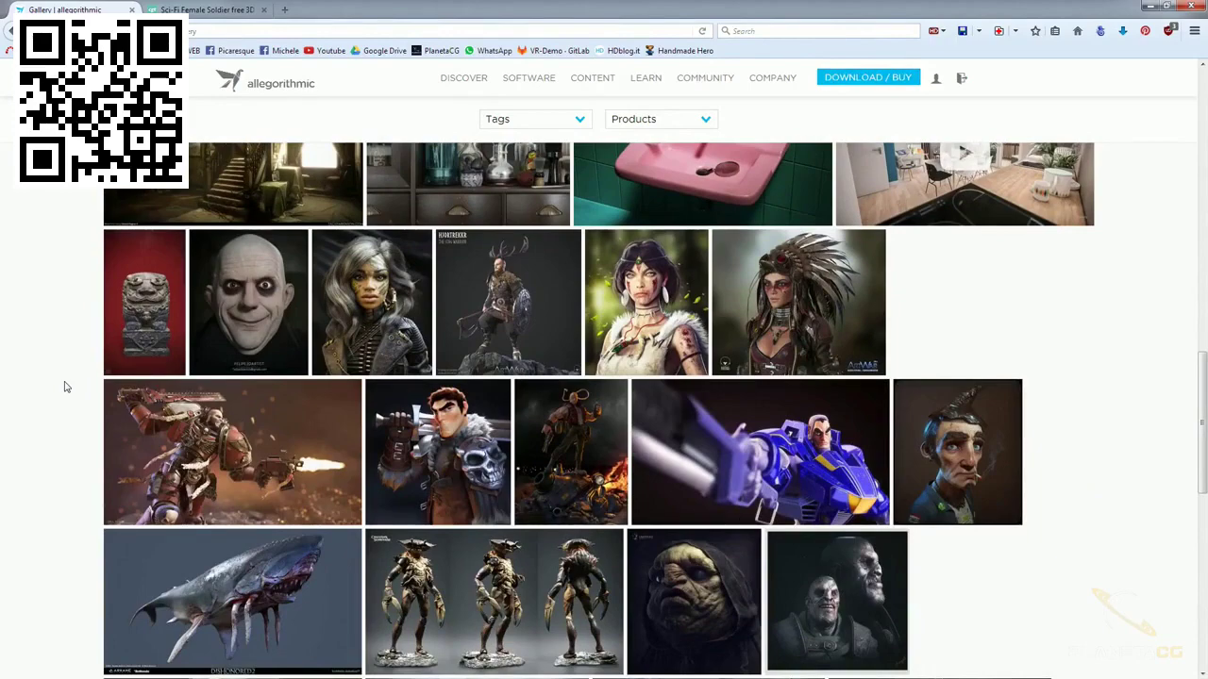
pyautogui.scroll(-2, 65, 385)
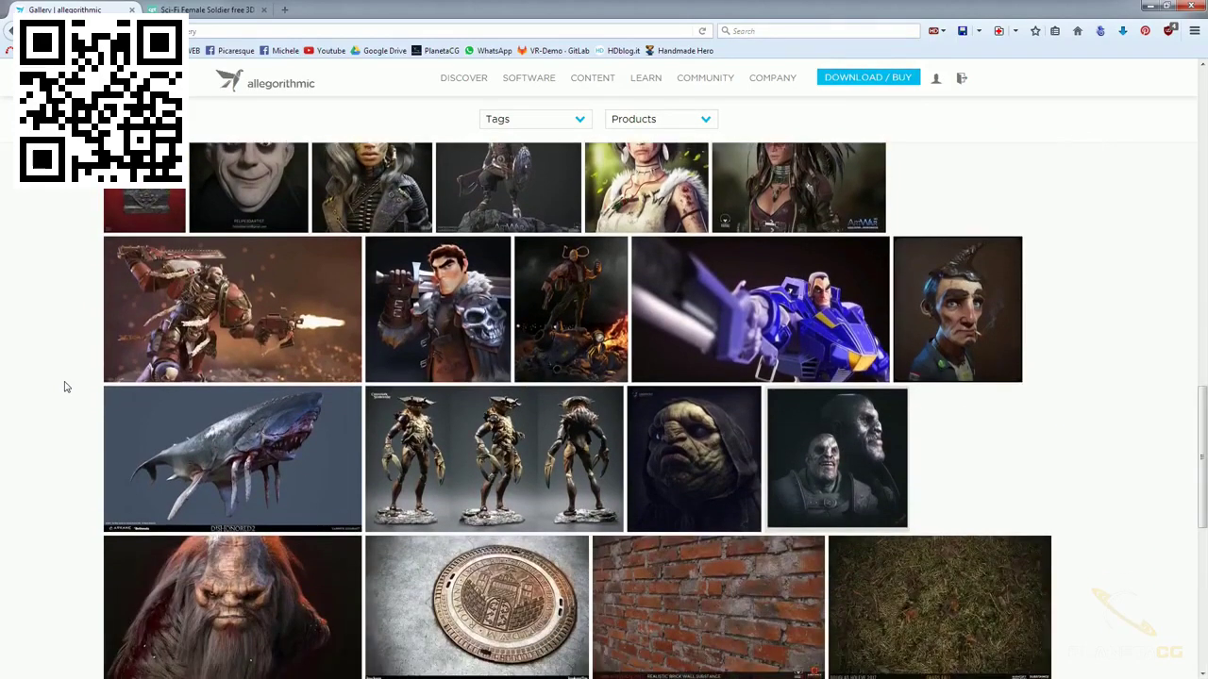
pyautogui.scroll(-2, 65, 384)
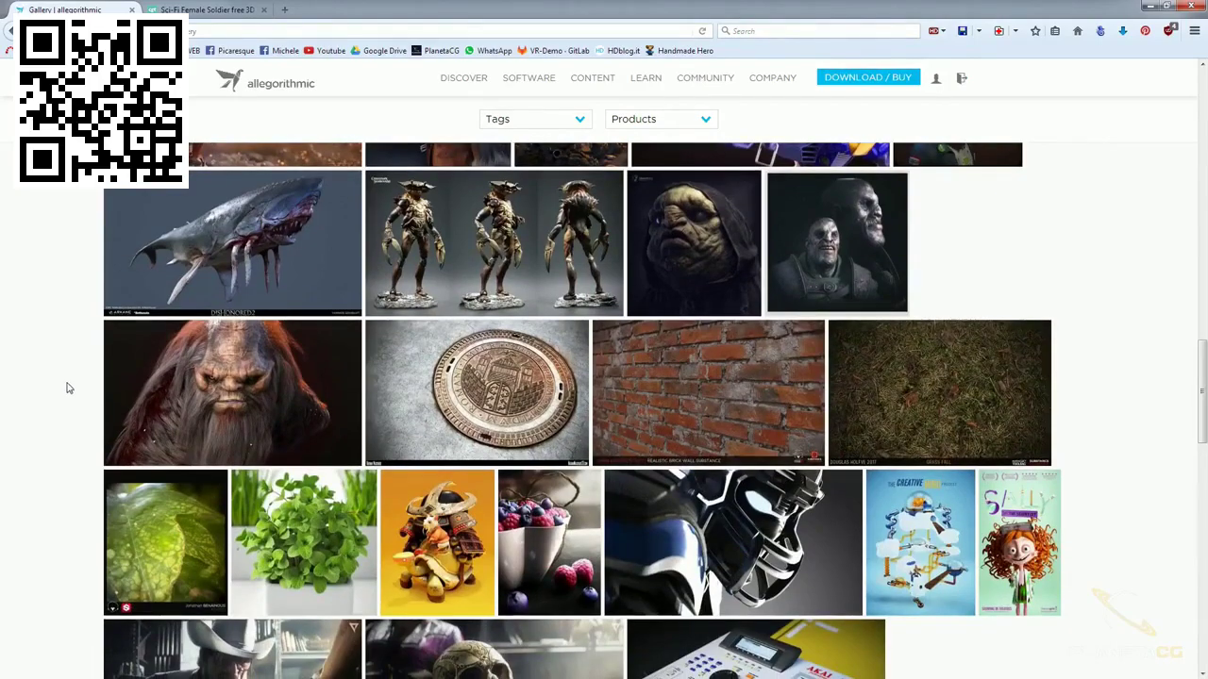
# Scroll back up to the top of the gallery page.
pyautogui.scroll(3, 67, 389)
pyautogui.scroll(2, 67, 388)
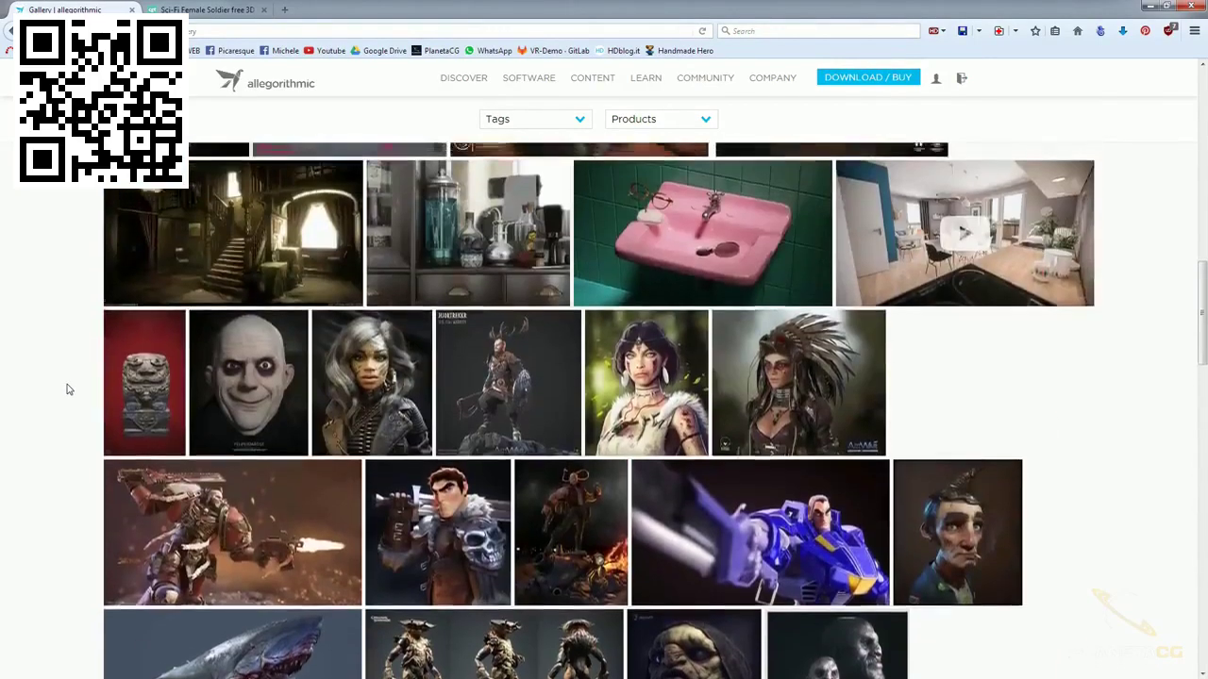
pyautogui.scroll(4, 67, 389)
pyautogui.scroll(2, 67, 389)
pyautogui.scroll(2, 67, 389)
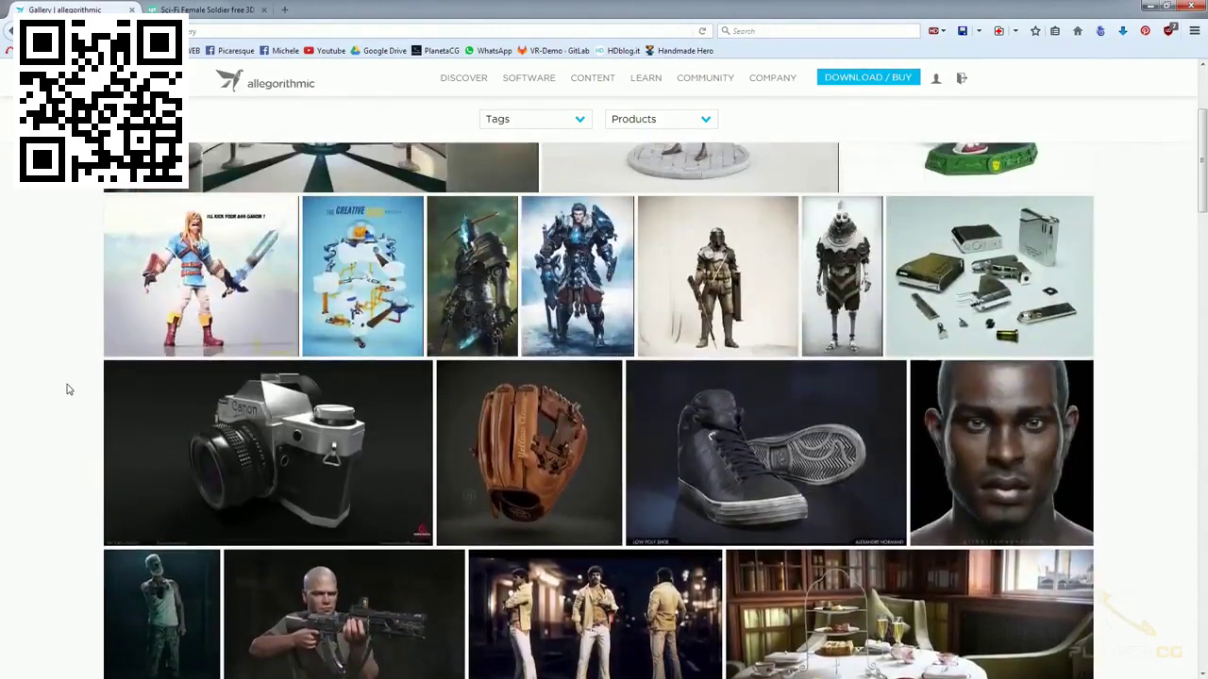
pyautogui.scroll(2, 67, 389)
pyautogui.scroll(-2, 67, 389)
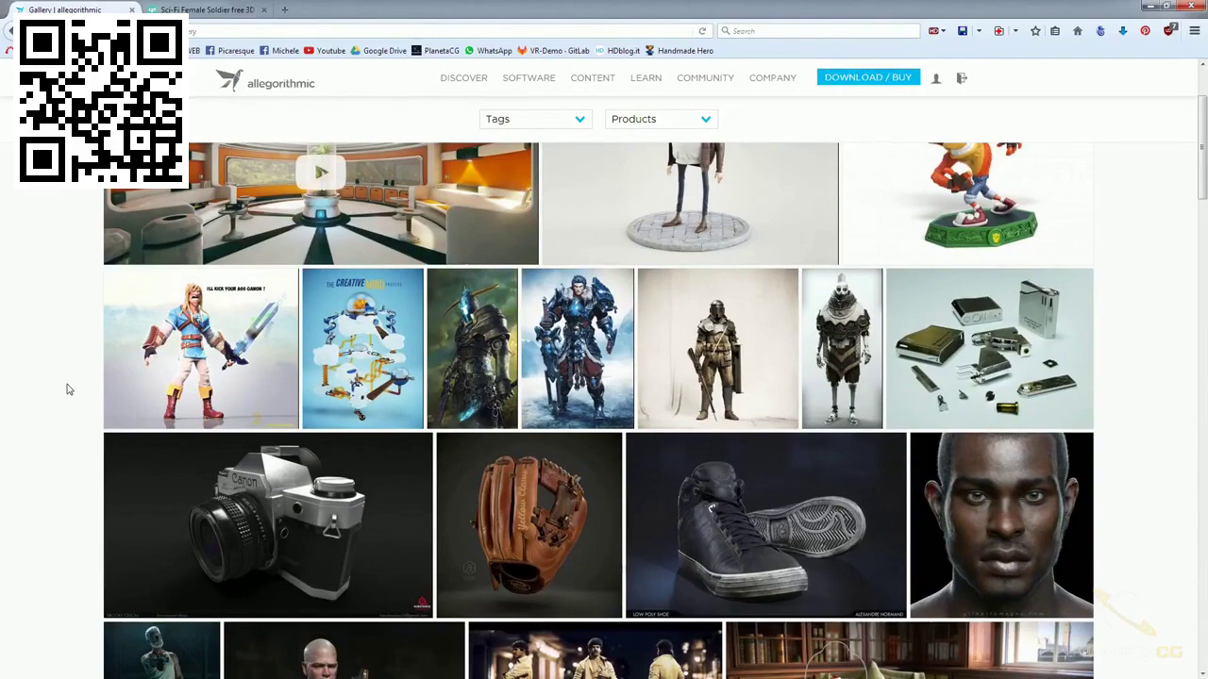
# Enlarge the Link character artwork in the lightbox, then close it back to the gallery.
pyautogui.click(226, 352)
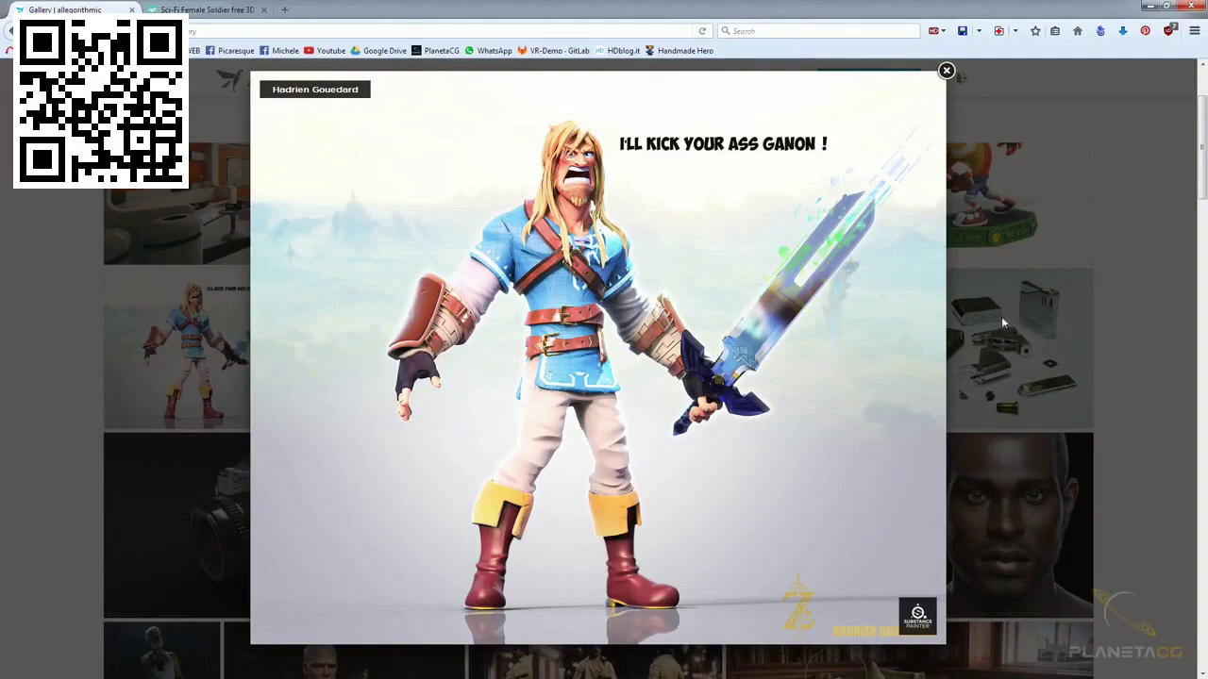
pyautogui.click(1116, 319)
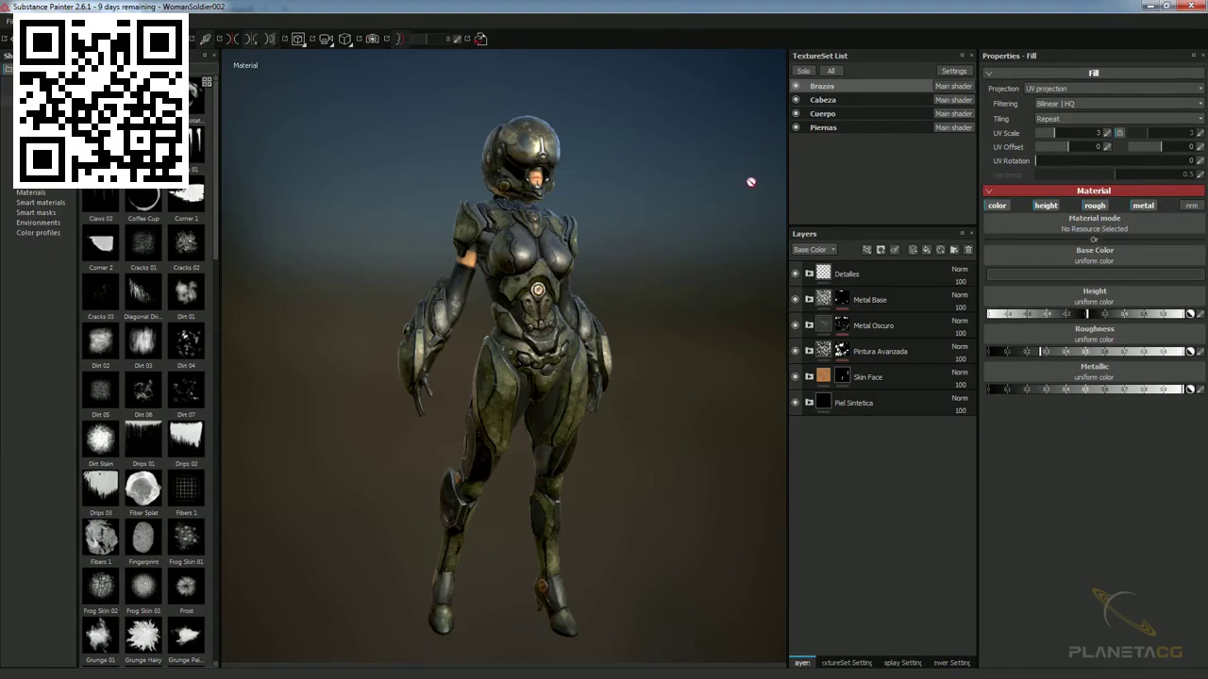
pyautogui.moveTo(671, 386)
pyautogui.keyDown('alt'); pyautogui.mouseDown()
pyautogui.moveTo(536, 398)
pyautogui.moveTo(604, 434)
pyautogui.moveTo(704, 456)
pyautogui.moveTo(685, 475)
pyautogui.moveTo(622, 431)
pyautogui.moveTo(576, 459)
pyautogui.moveTo(695, 485)
pyautogui.moveTo(636, 461)
pyautogui.moveTo(644, 431)
pyautogui.moveTo(548, 421)
pyautogui.moveTo(720, 409)
pyautogui.moveTo(715, 428)
pyautogui.moveTo(614, 426)
pyautogui.moveTo(636, 448)
pyautogui.moveTo(594, 436)
pyautogui.mouseUp(); pyautogui.keyUp('alt')
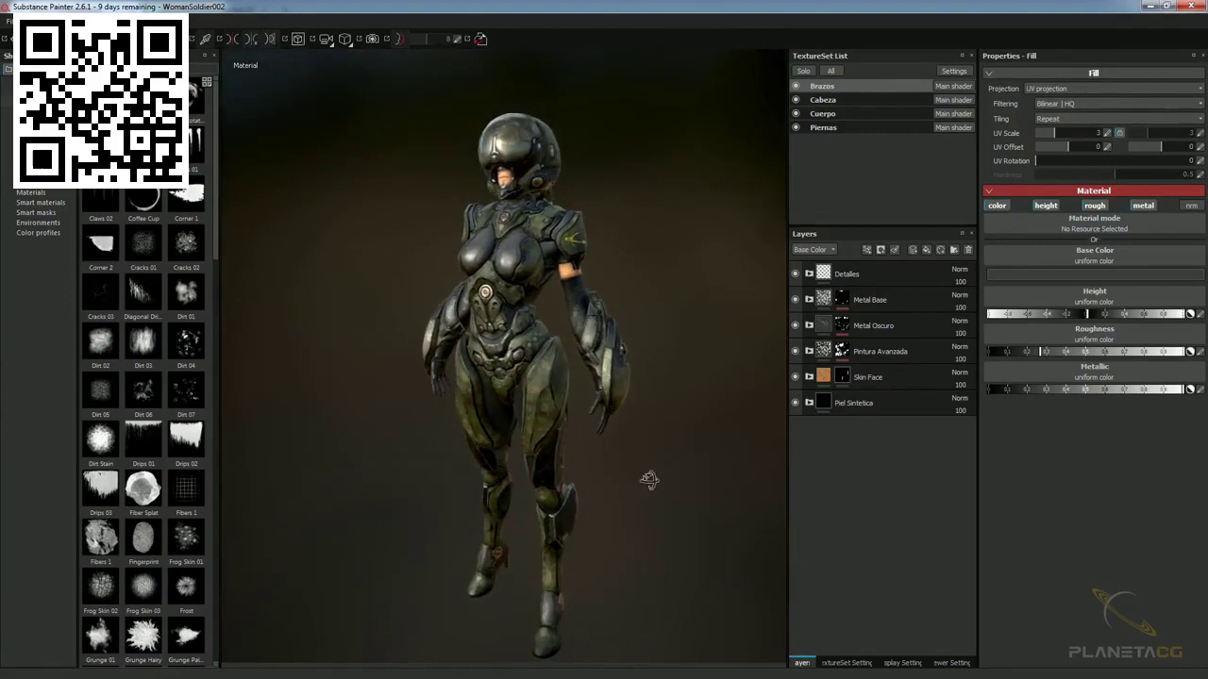
pyautogui.moveTo(647, 480)
pyautogui.keyDown('alt'); pyautogui.mouseDown()
pyautogui.moveTo(625, 442)
pyautogui.moveTo(682, 463)
pyautogui.moveTo(623, 450)
pyautogui.moveTo(642, 437)
pyautogui.moveTo(638, 450)
pyautogui.mouseUp(); pyautogui.keyUp('alt')
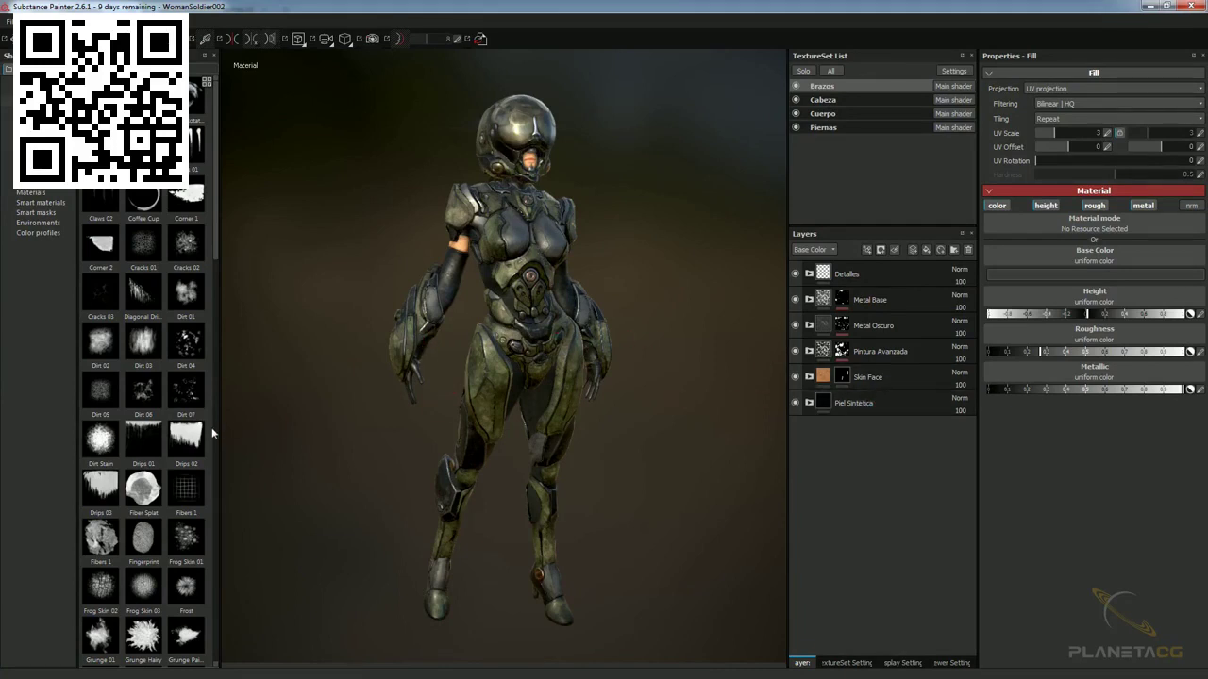
# List smart materials in the shelf and show the Brazos texture set settings at 2048 size.
pyautogui.click(56, 203)
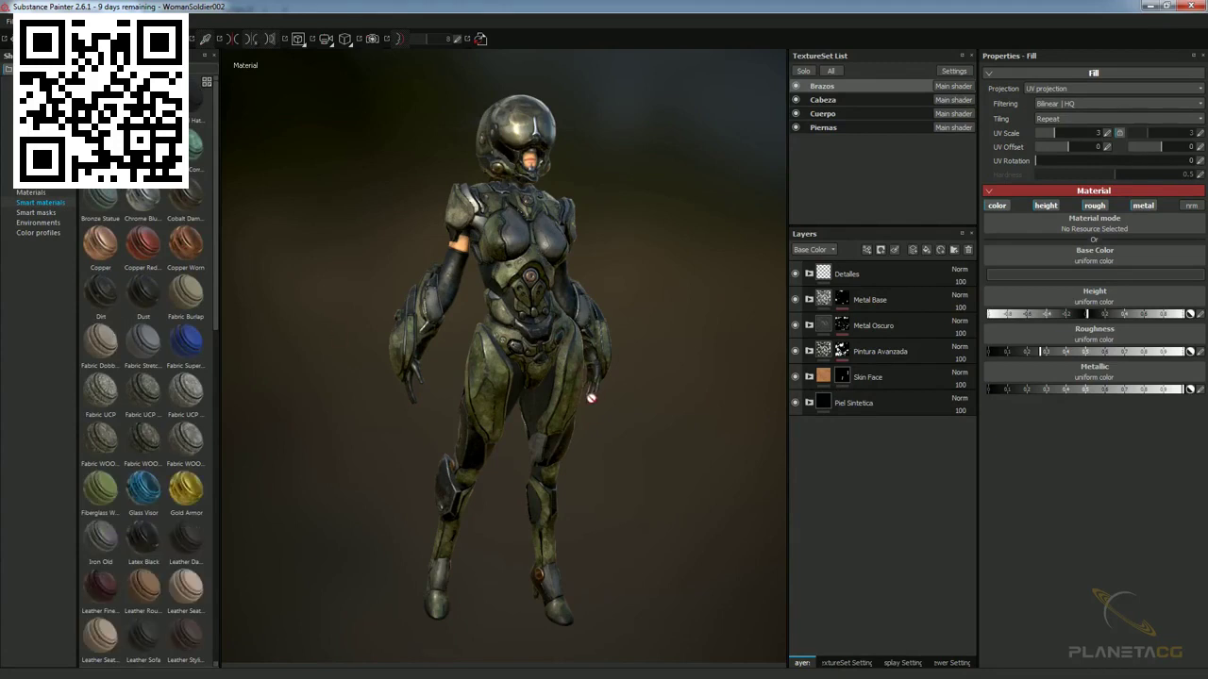
pyautogui.keyDown('alt'); pyautogui.moveTo(621, 422); pyautogui.dragTo(733, 497, button='middle'); pyautogui.keyUp('alt')
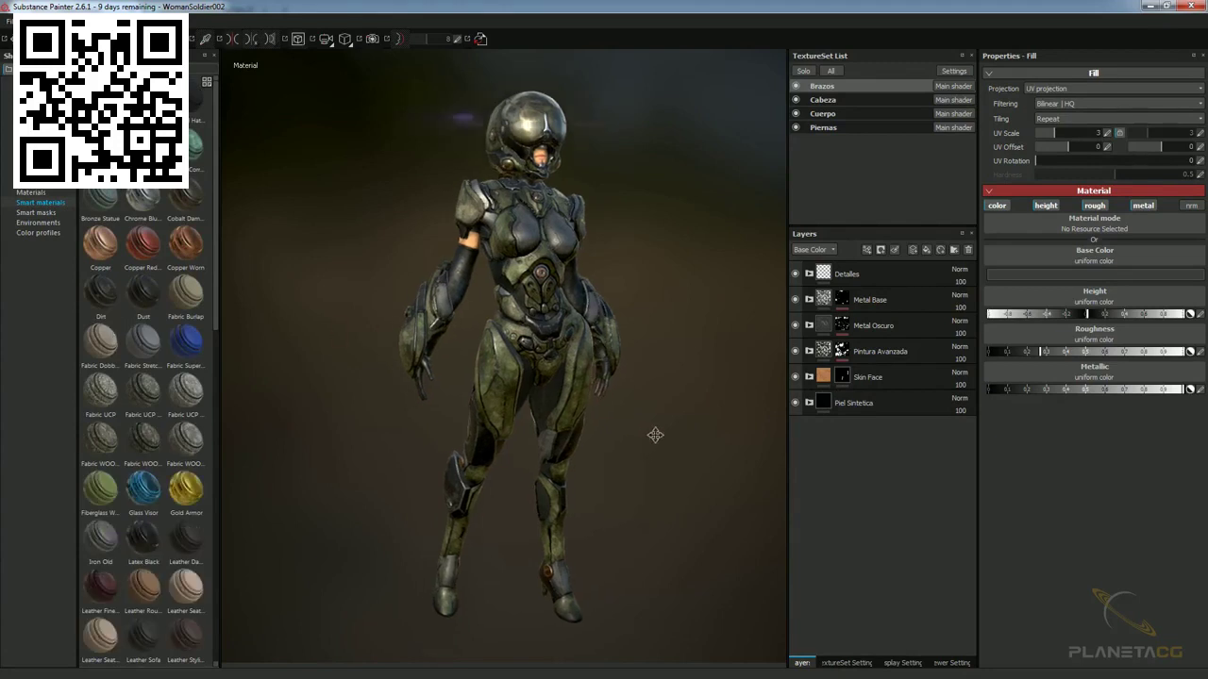
pyautogui.click(849, 663)
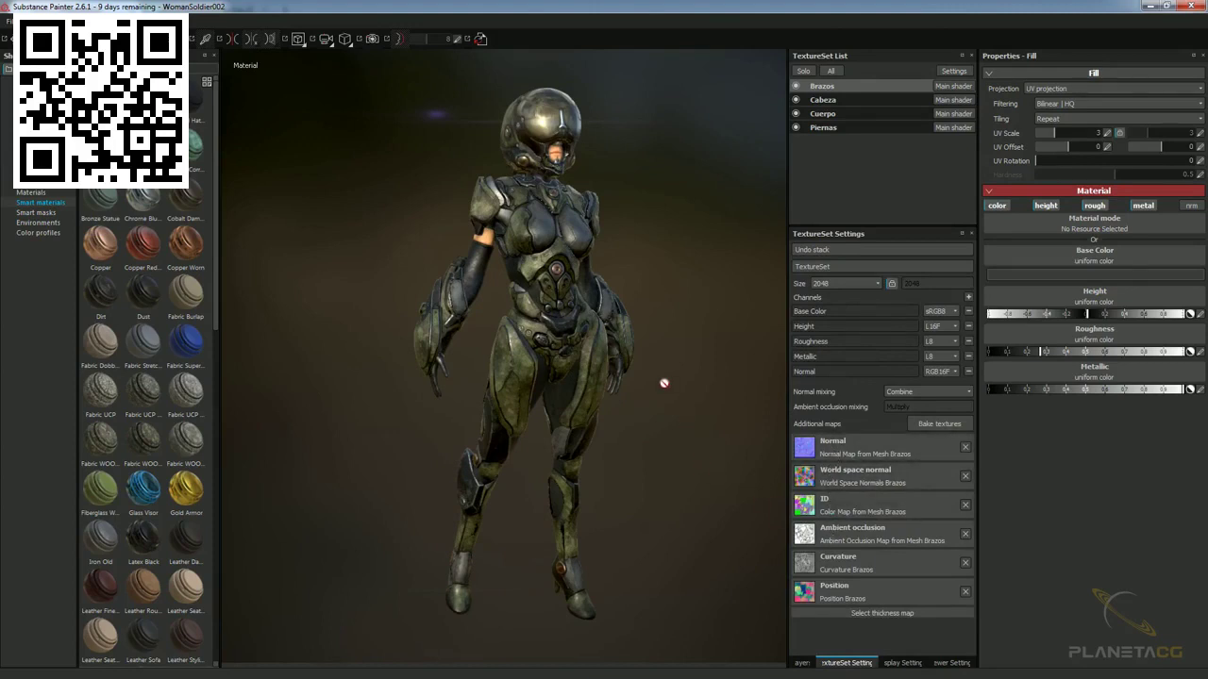
pyautogui.keyDown('alt'); pyautogui.moveTo(741, 342); pyautogui.dragTo(725, 349); pyautogui.keyUp('alt')
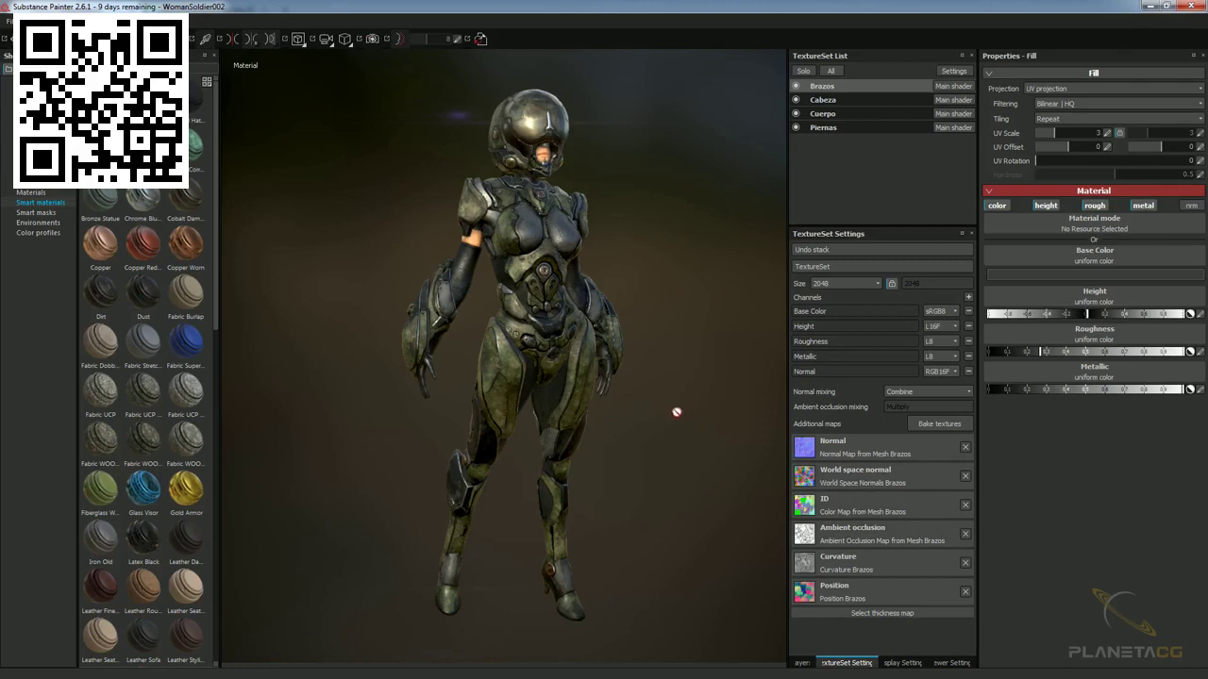
pyautogui.moveTo(653, 426)
pyautogui.keyDown('alt'); pyautogui.mouseDown()
pyautogui.moveTo(646, 417)
pyautogui.moveTo(674, 443)
pyautogui.mouseUp(); pyautogui.keyUp('alt')
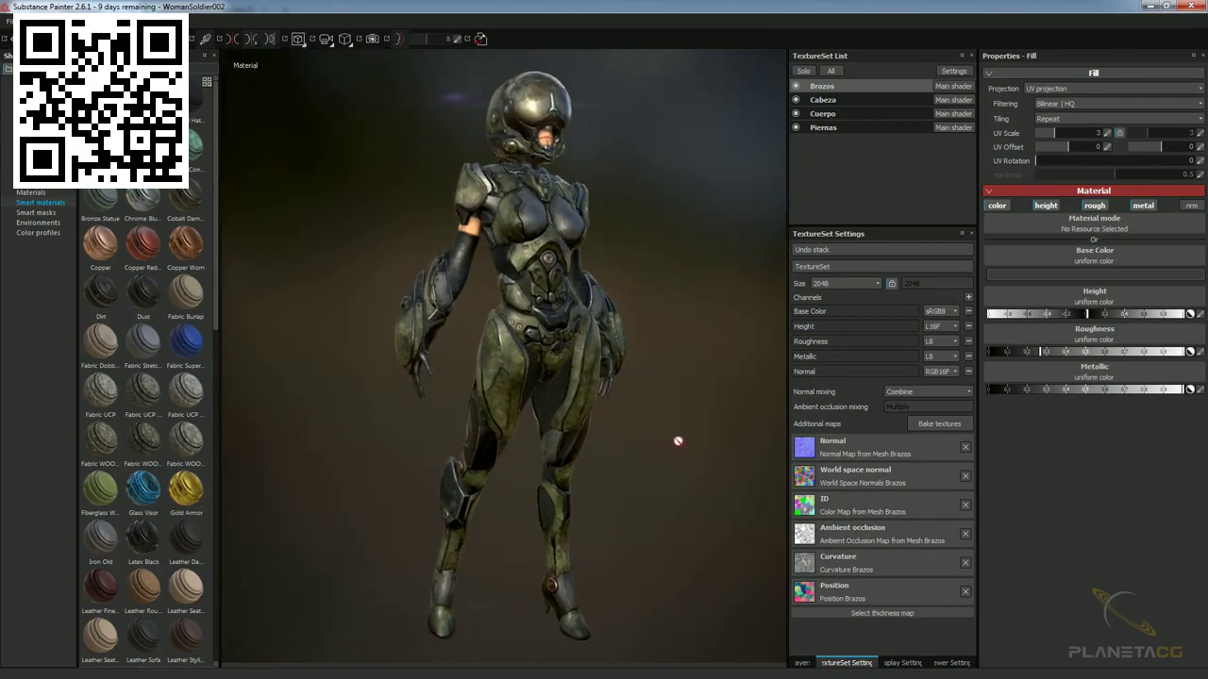
# Expand the Detalles folder in Layers, then show Display Settings with tone mapping and vignette.
pyautogui.click(802, 663)
pyautogui.click(808, 273)
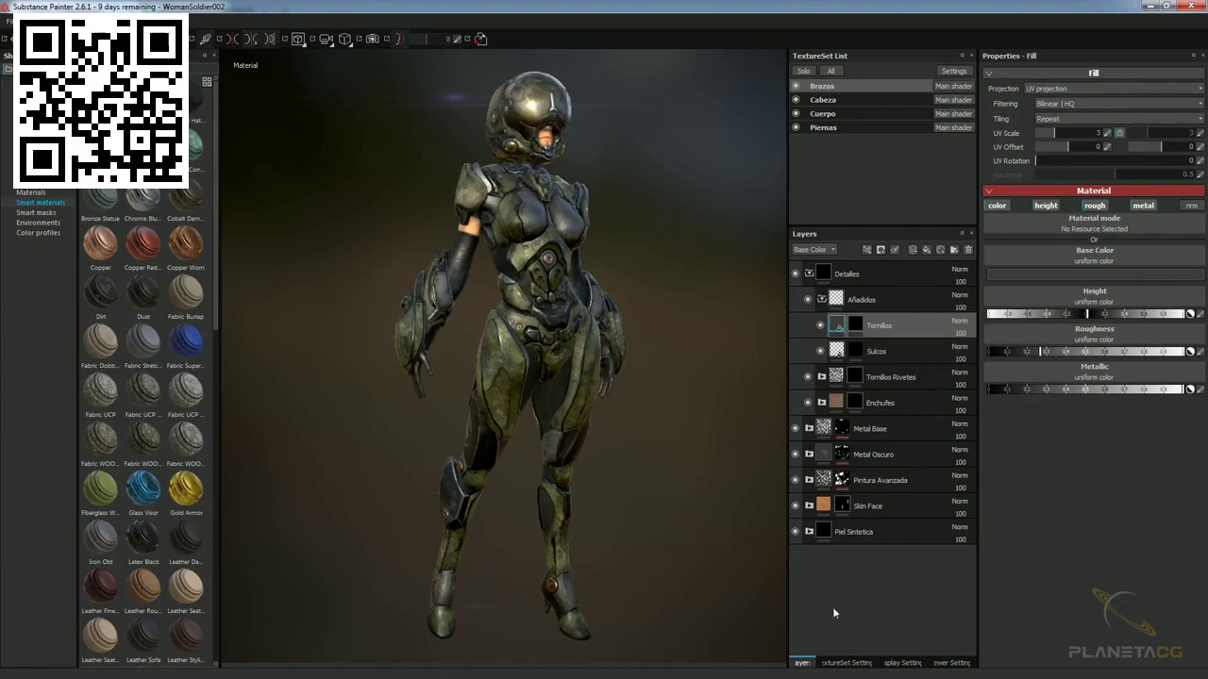
pyautogui.click(894, 663)
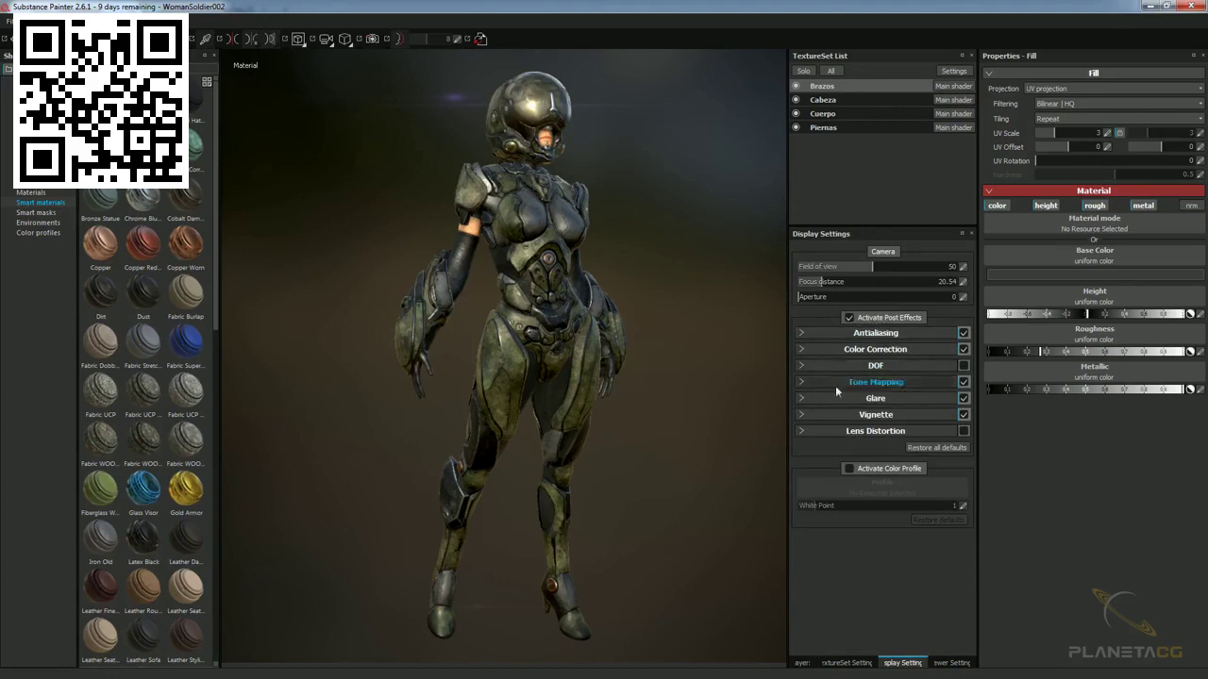
pyautogui.moveTo(688, 446)
pyautogui.keyDown('alt'); pyautogui.mouseDown()
pyautogui.moveTo(600, 443)
pyautogui.moveTo(727, 472)
pyautogui.moveTo(680, 475)
pyautogui.moveTo(652, 450)
pyautogui.mouseUp(); pyautogui.keyUp('alt')
pyautogui.click(849, 317)
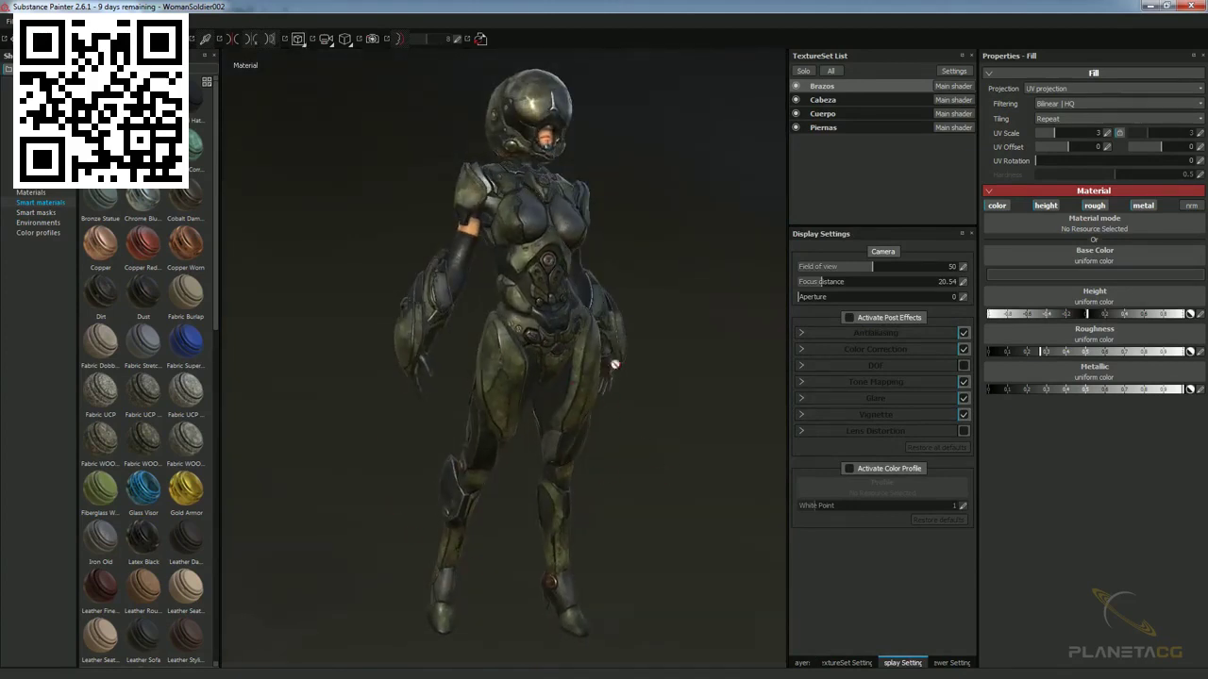
pyautogui.click(849, 318)
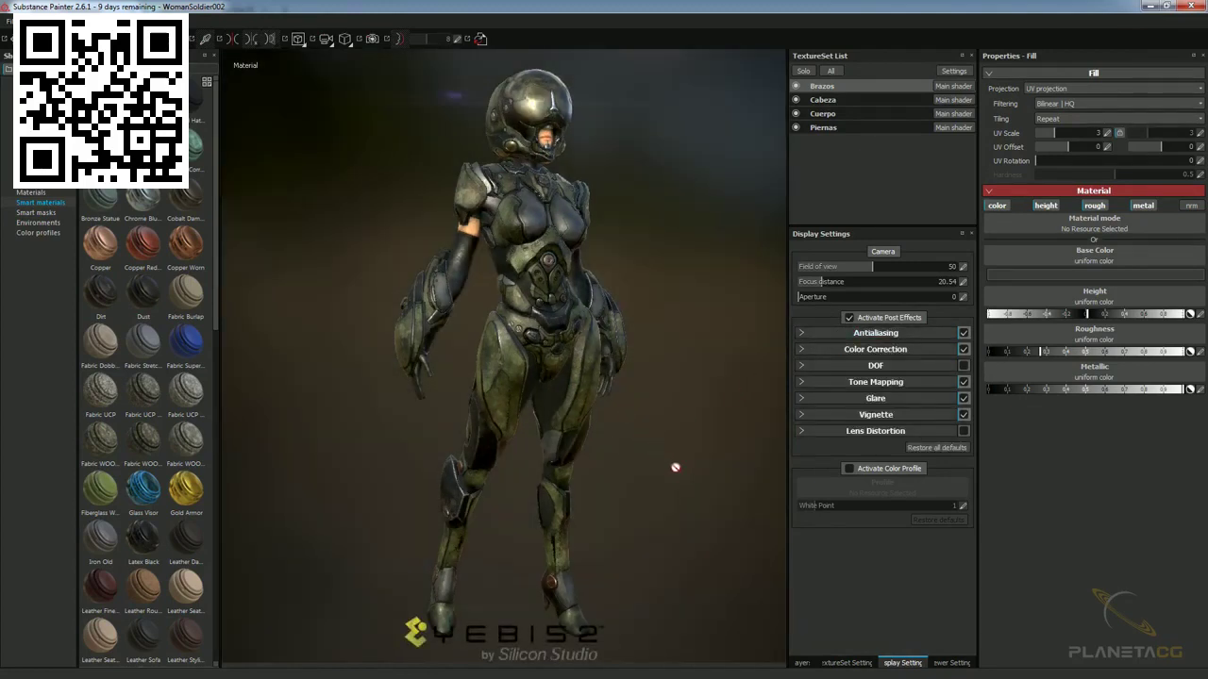
pyautogui.keyDown('shift'); pyautogui.moveTo(675, 467); pyautogui.dragTo(677, 488, button='right'); pyautogui.keyUp('shift')
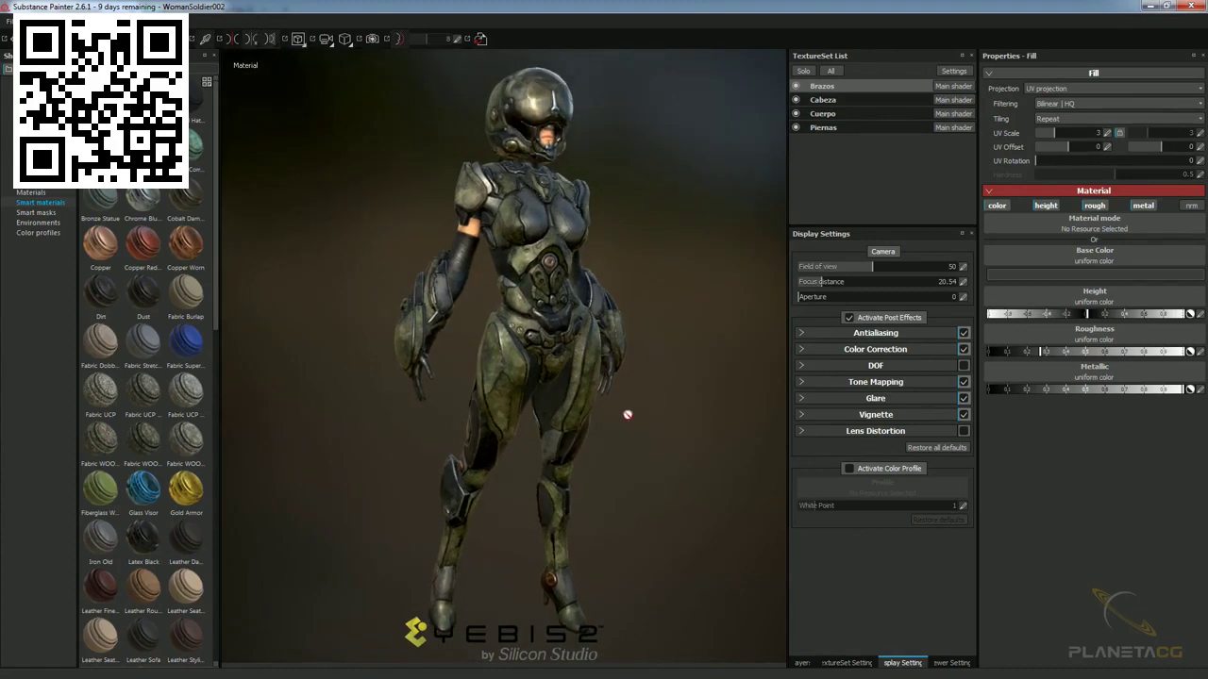